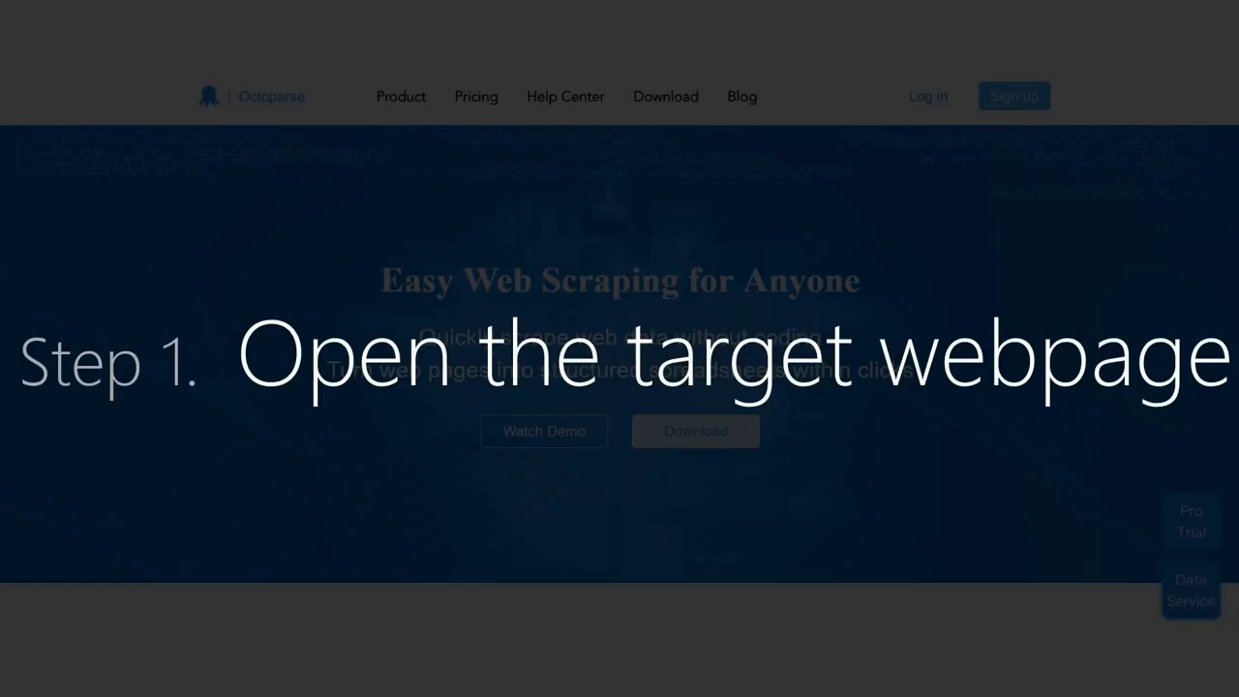
{"action": "left_click", "coordinate": [791, 383]}
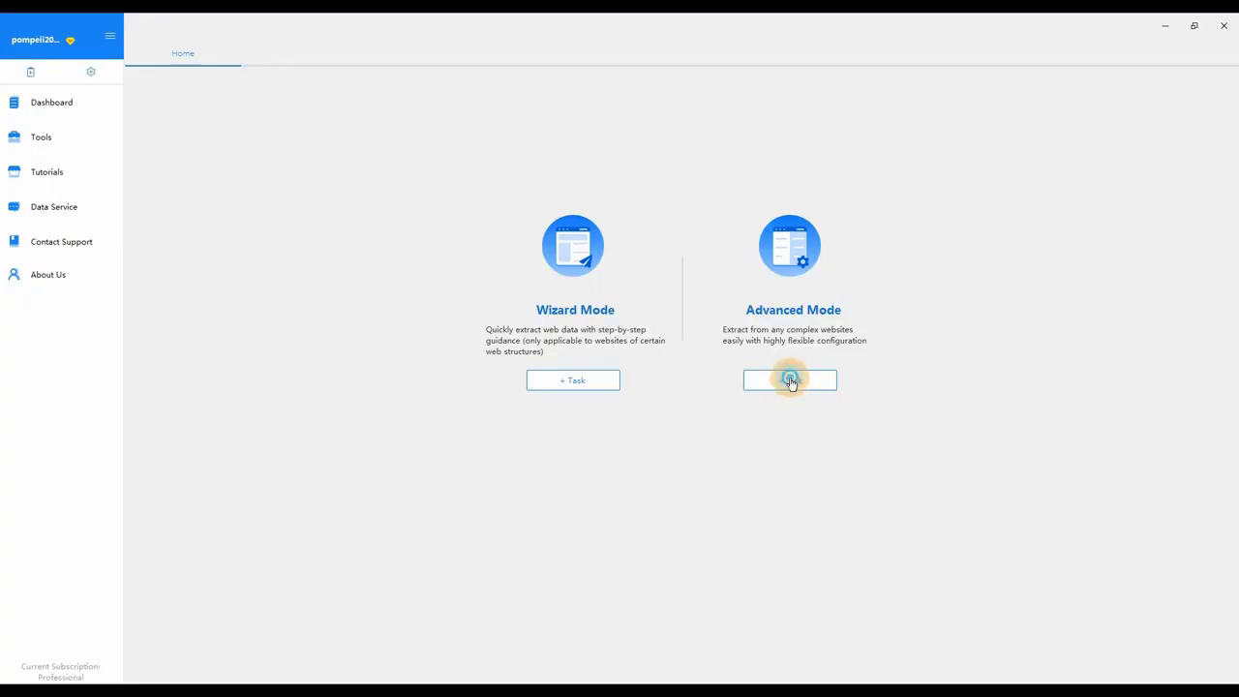
{"action": "left_click", "coordinate": [791, 380]}
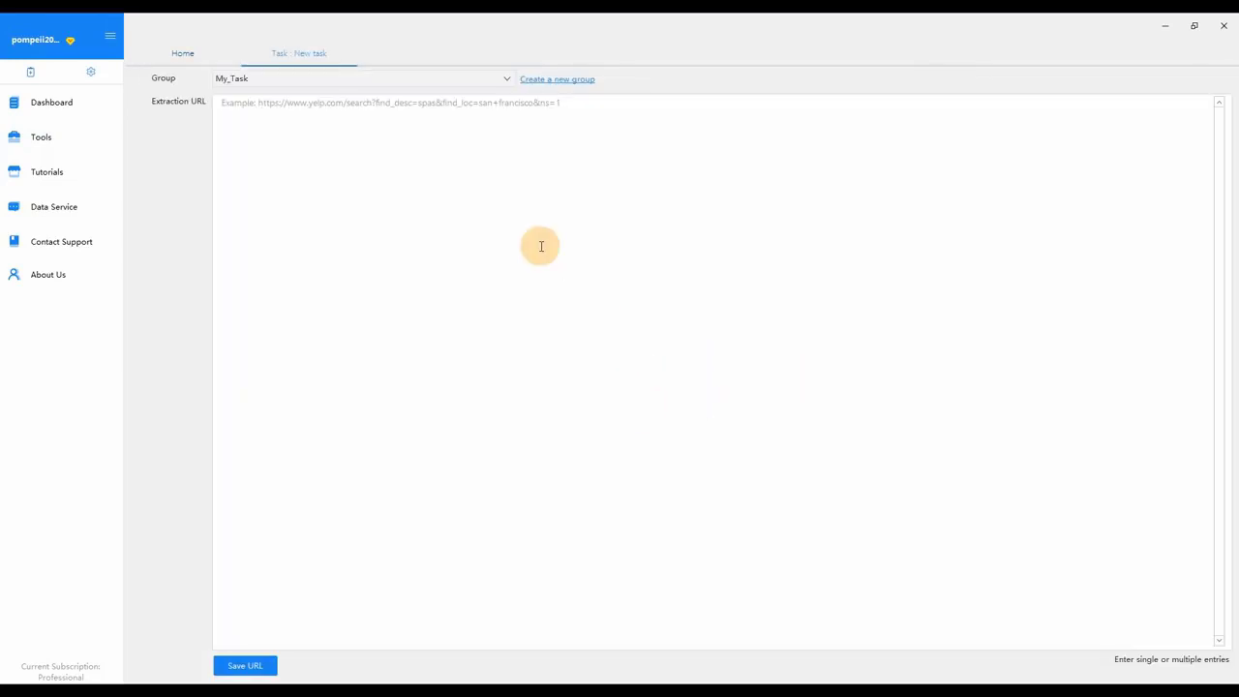
{"action": "left_click", "coordinate": [223, 104]}
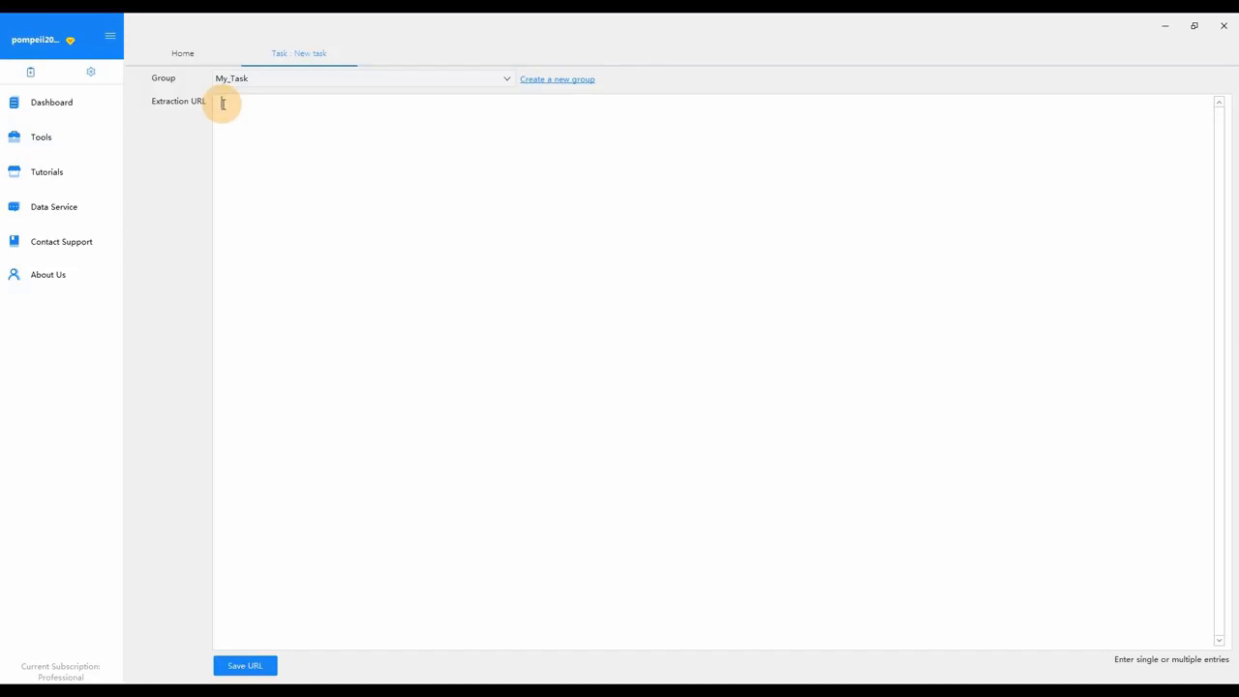
{"action": "type", "text": "https://www.yellowpages.com/search?search_terms=auto+repair&geo_location_terms=San+Francisco%2C+CA"}
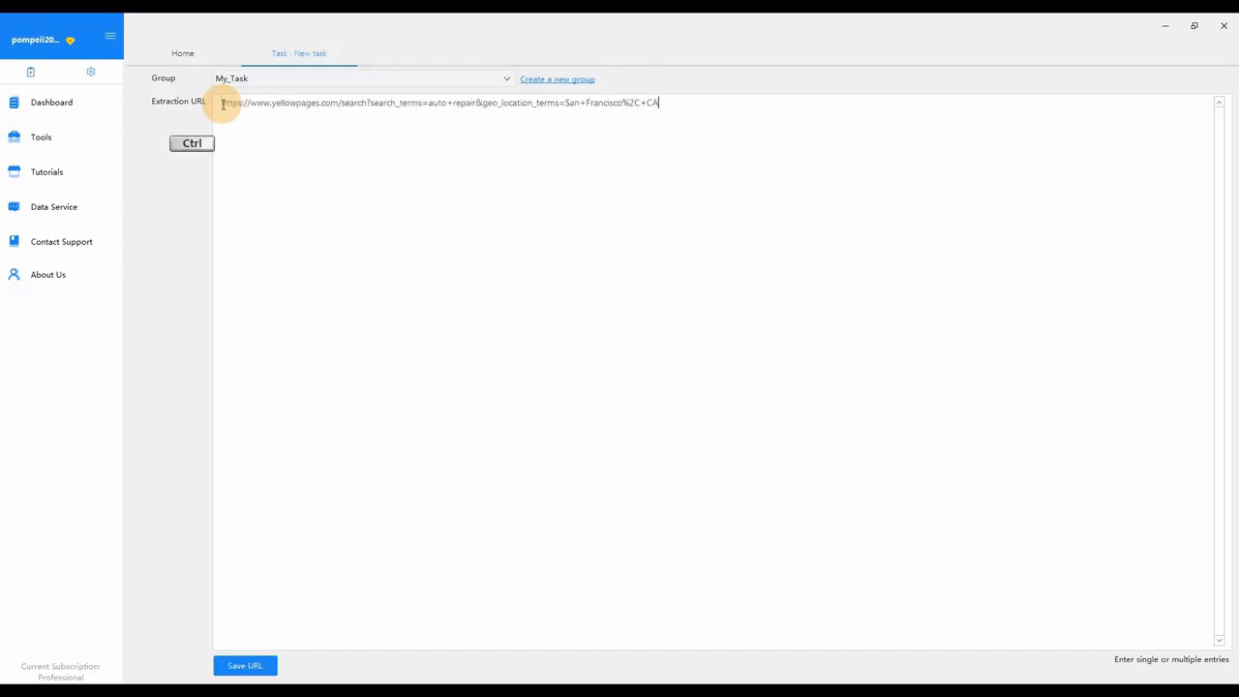
{"action": "left_click", "coordinate": [245, 672]}
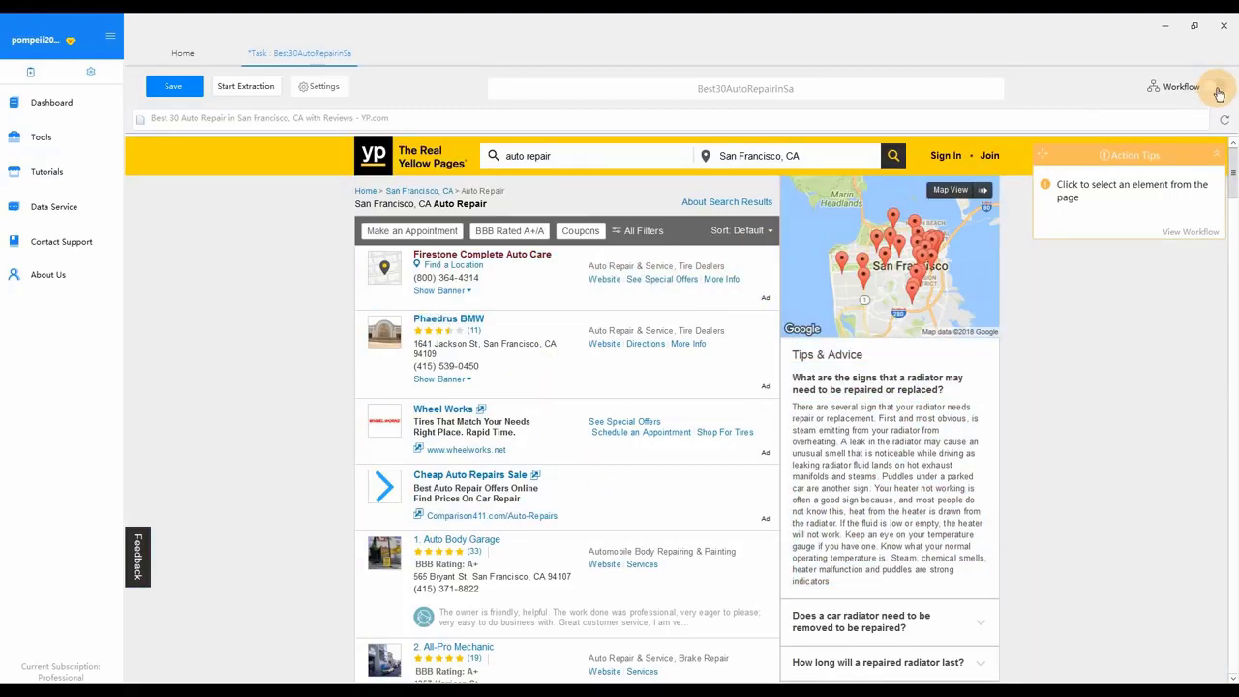
Show the workflow and add a pagination loop that repeatedly clicks the Next link below the search results
{"action": "left_click", "coordinate": [1216, 89]}
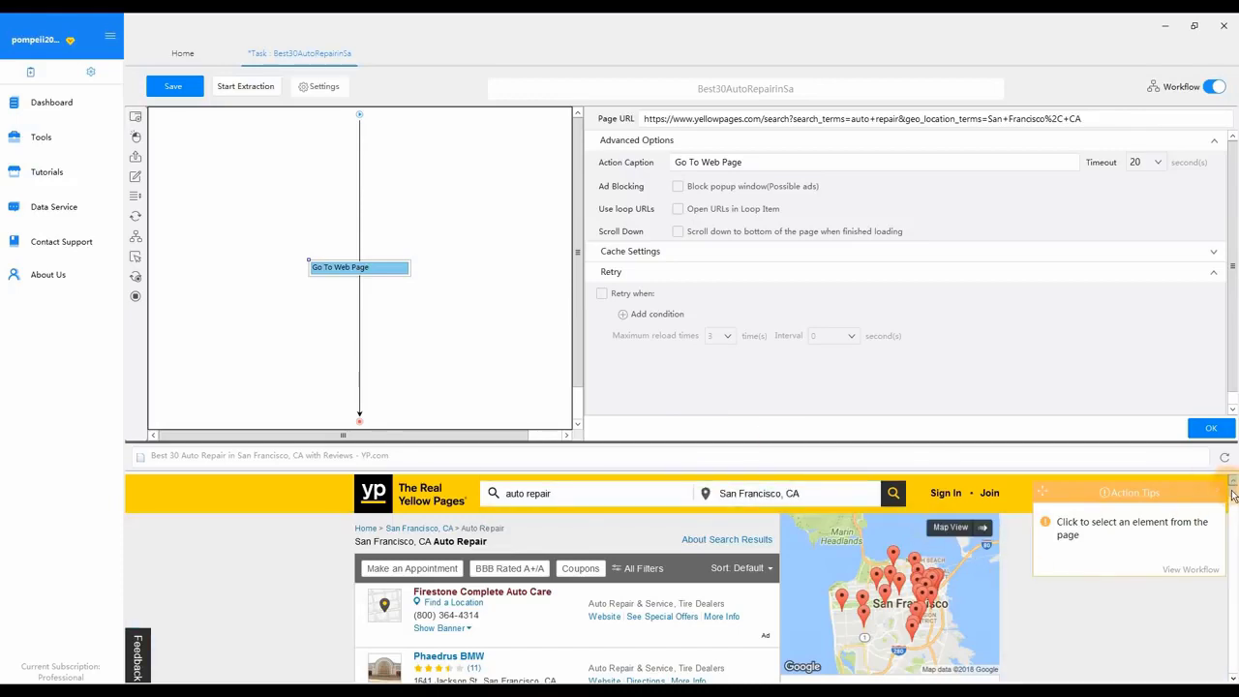
{"action": "left_click_drag", "start_coordinate": [1233, 493], "coordinate": [1233, 600]}
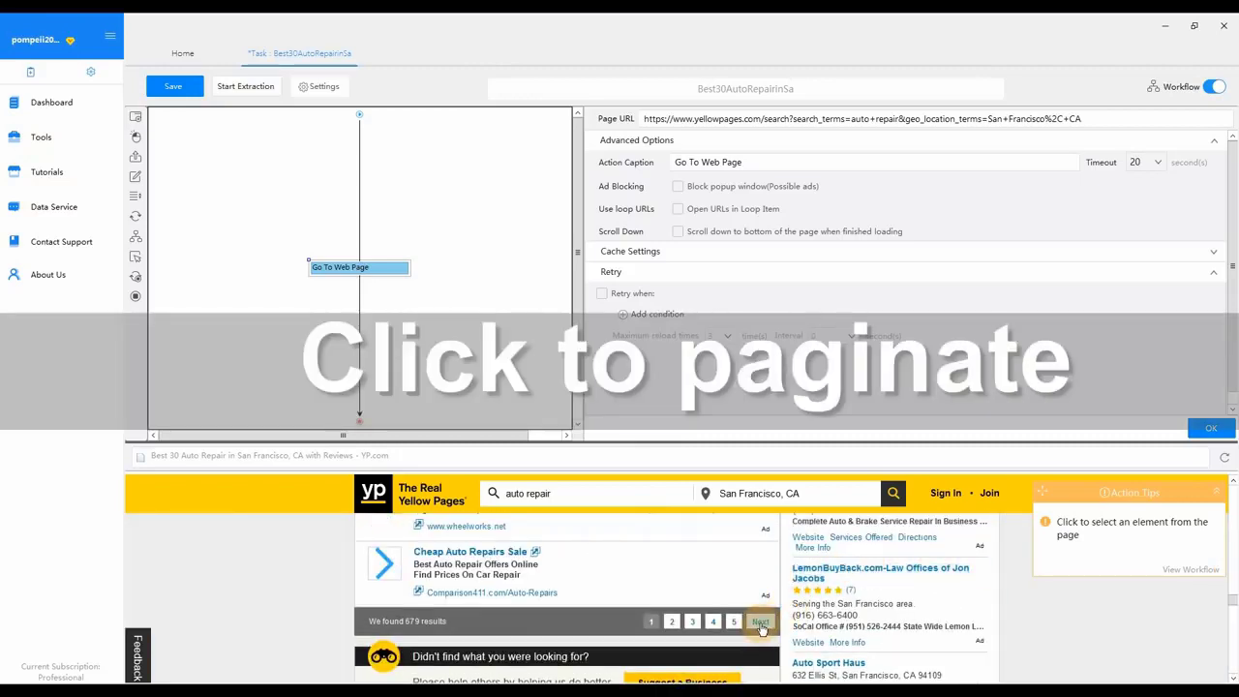
{"action": "left_click", "coordinate": [761, 626]}
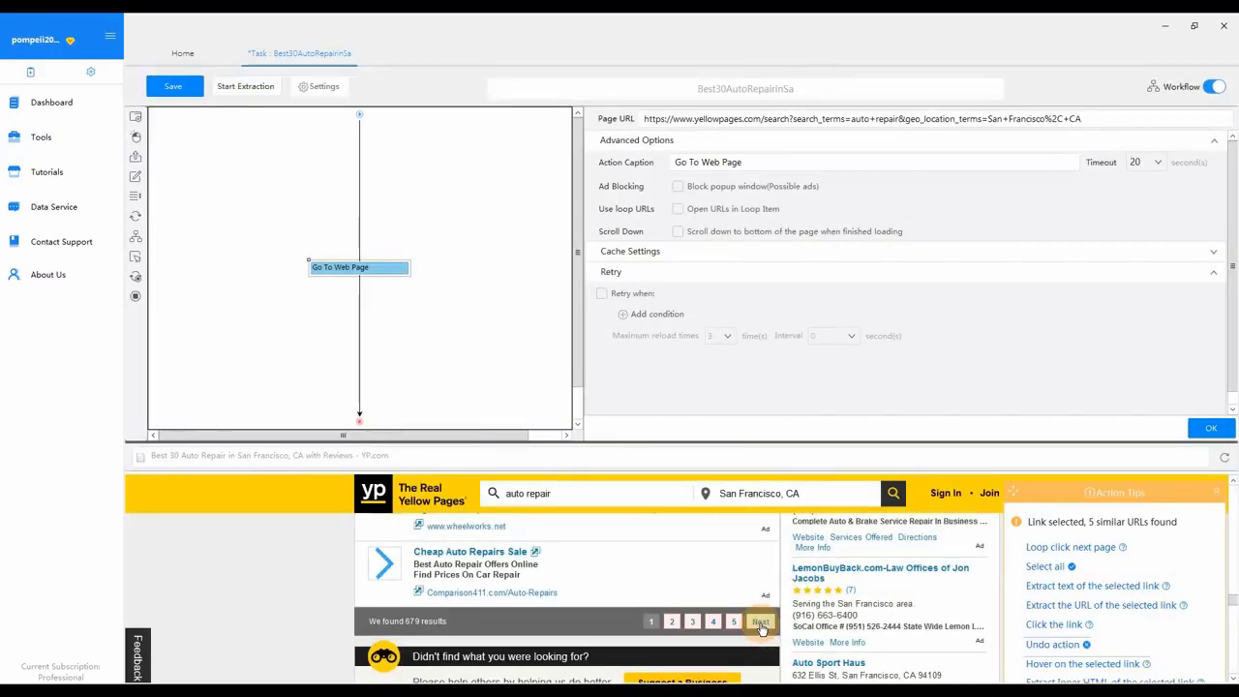
{"action": "left_click", "coordinate": [1067, 551]}
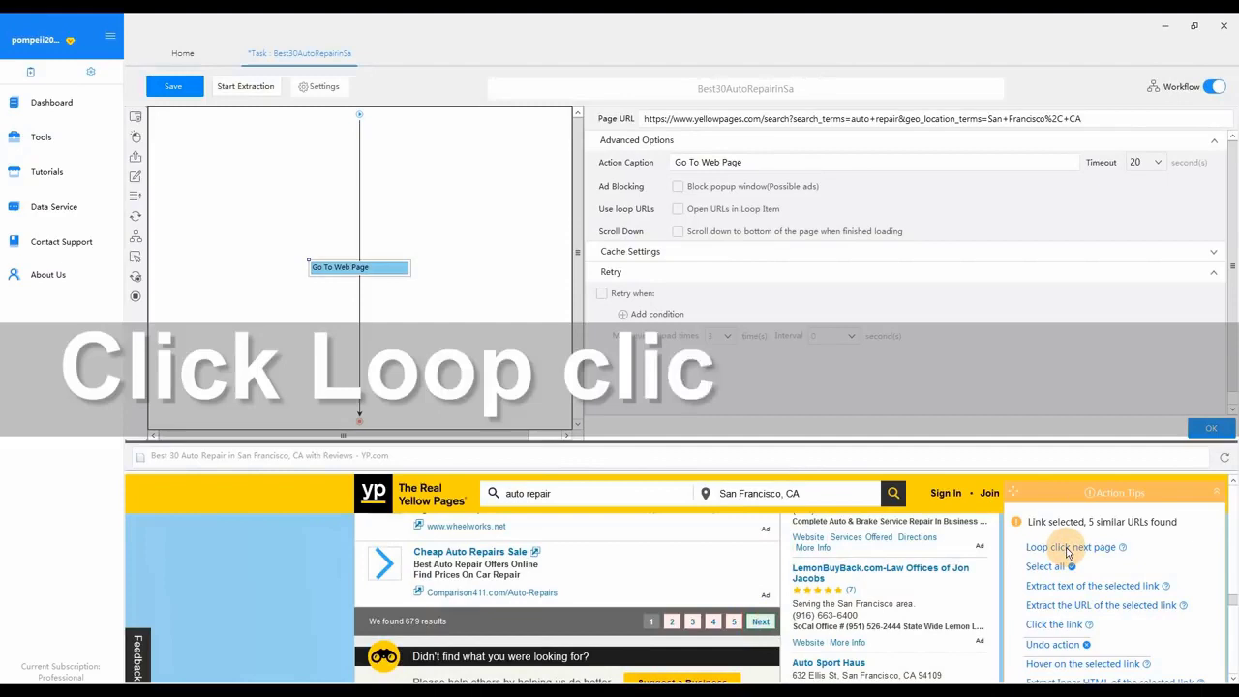
{"action": "left_click", "coordinate": [1065, 549]}
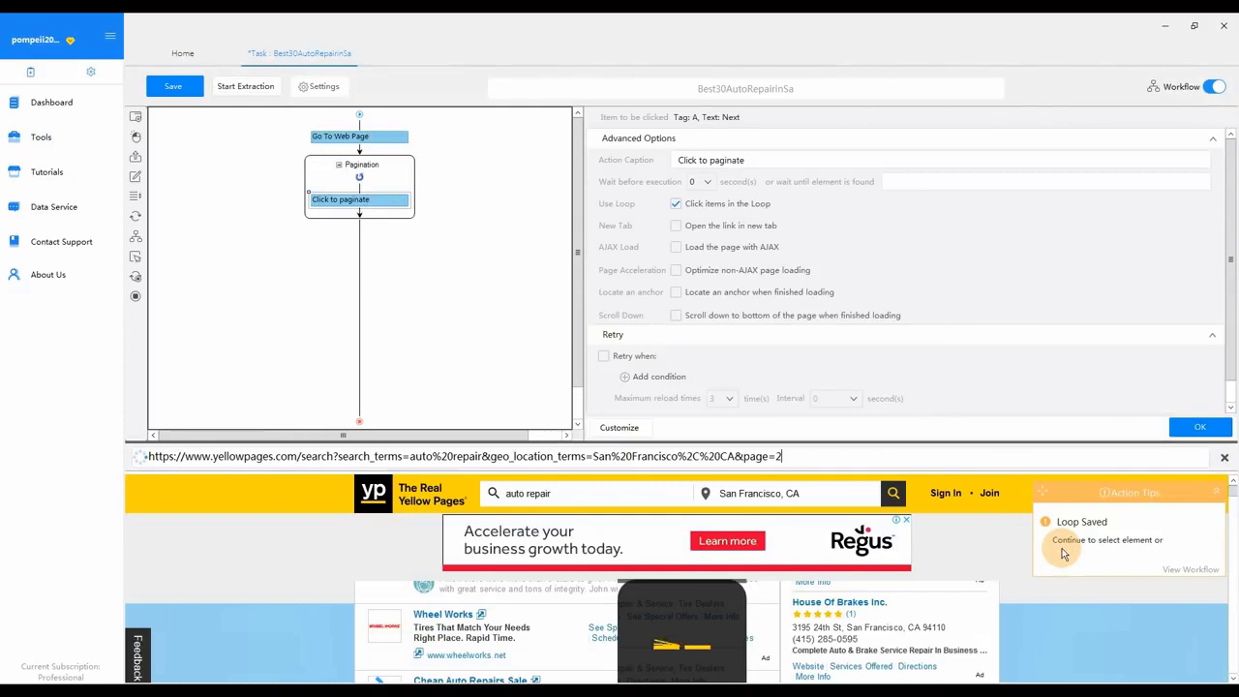
Inside the Pagination loop, select all the numbered business titles starting with Auto Body Garage and loop click each one
{"action": "left_click", "coordinate": [355, 175]}
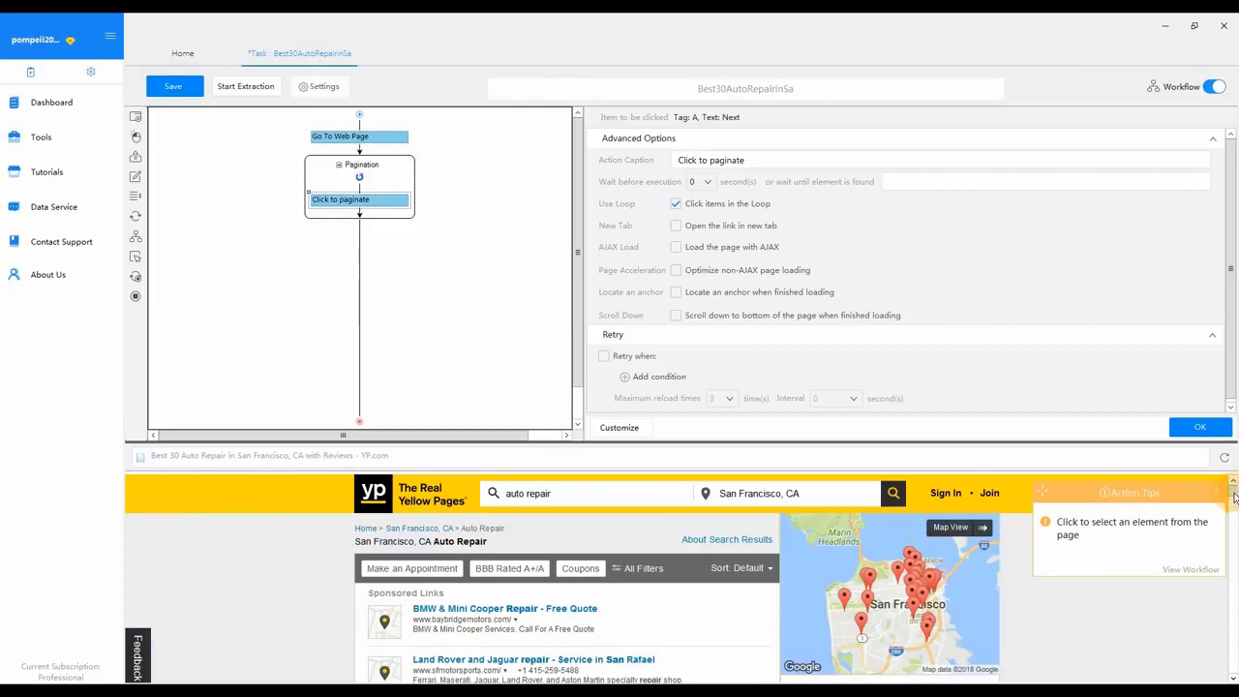
{"action": "scroll", "coordinate": [1235, 499], "scroll_direction": "down", "scroll_amount": 3}
{"action": "scroll", "coordinate": [1234, 505], "scroll_direction": "down", "scroll_amount": 2}
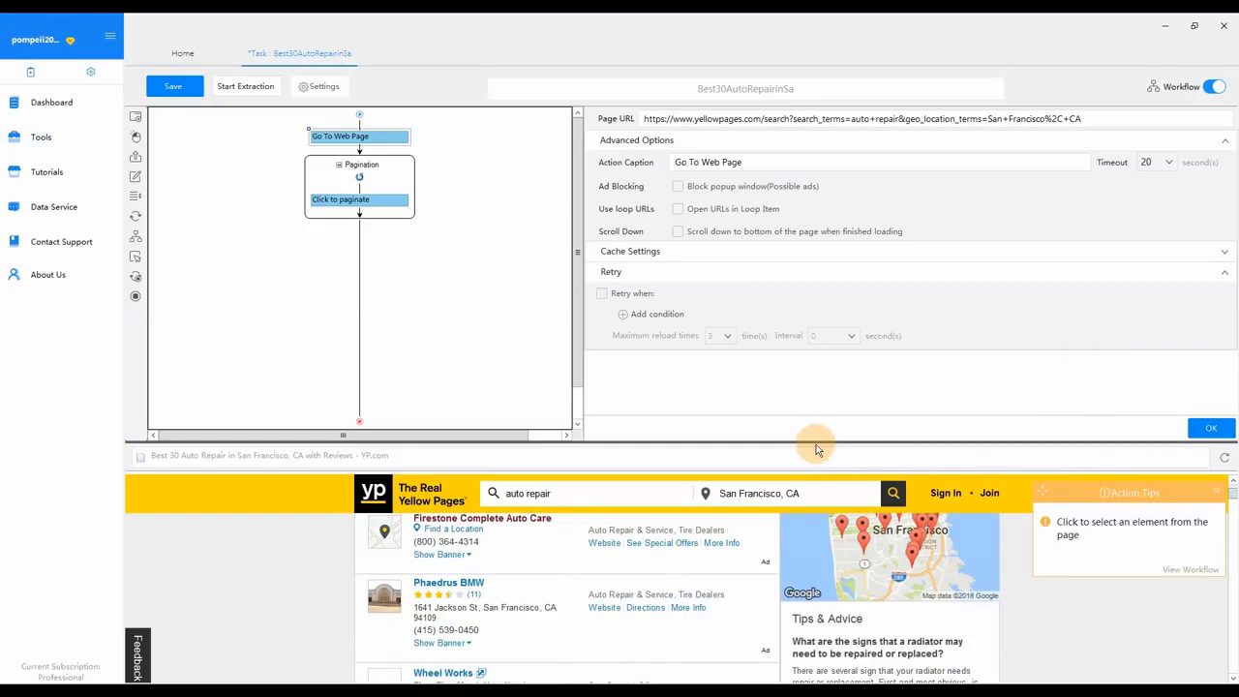
{"action": "left_click_drag", "start_coordinate": [816, 448], "coordinate": [804, 350]}
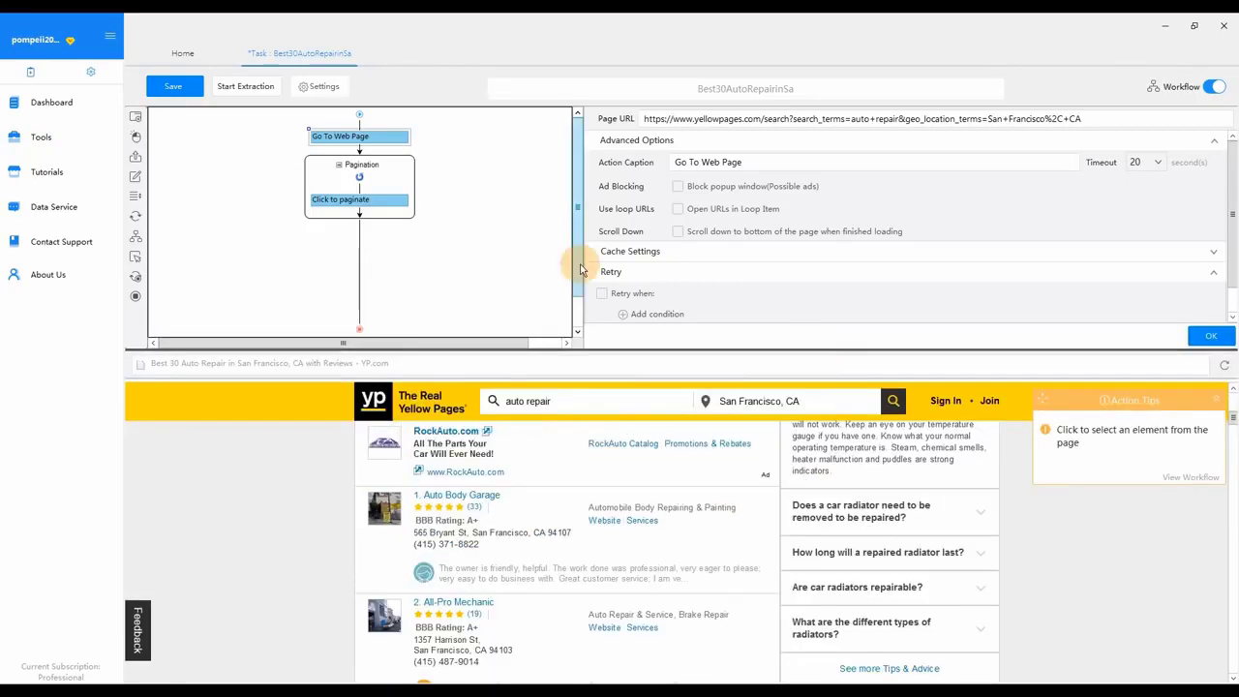
{"action": "left_click", "coordinate": [361, 169]}
{"action": "left_click", "coordinate": [449, 496]}
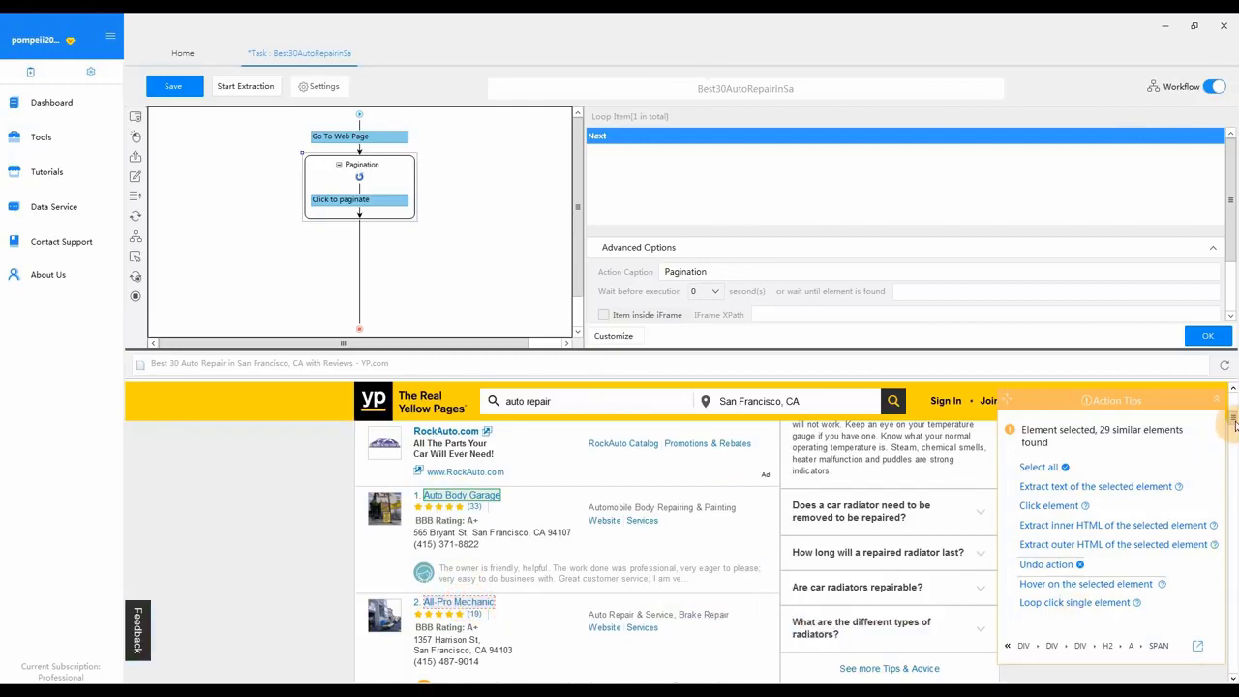
{"action": "mouse_move", "coordinate": [1233, 423]}
{"action": "left_mouse_down"}
{"action": "mouse_move", "coordinate": [1235, 533]}
{"action": "mouse_move", "coordinate": [1234, 411]}
{"action": "left_mouse_up"}
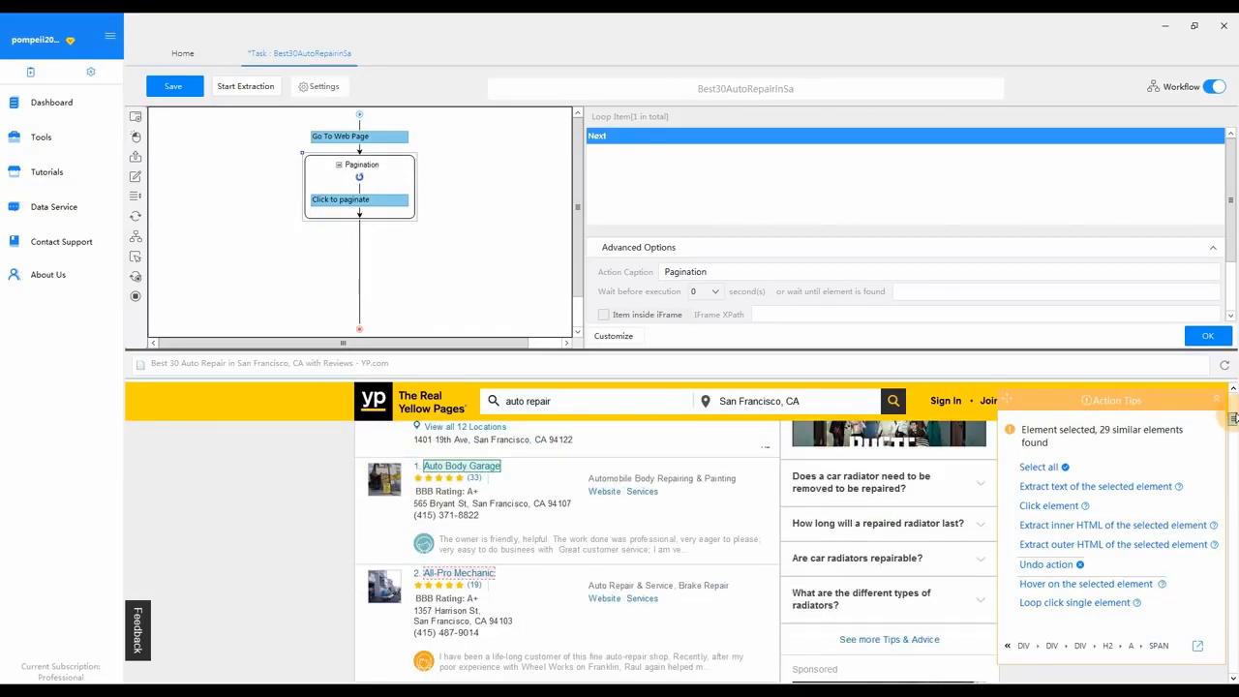
{"action": "left_click", "coordinate": [1041, 467]}
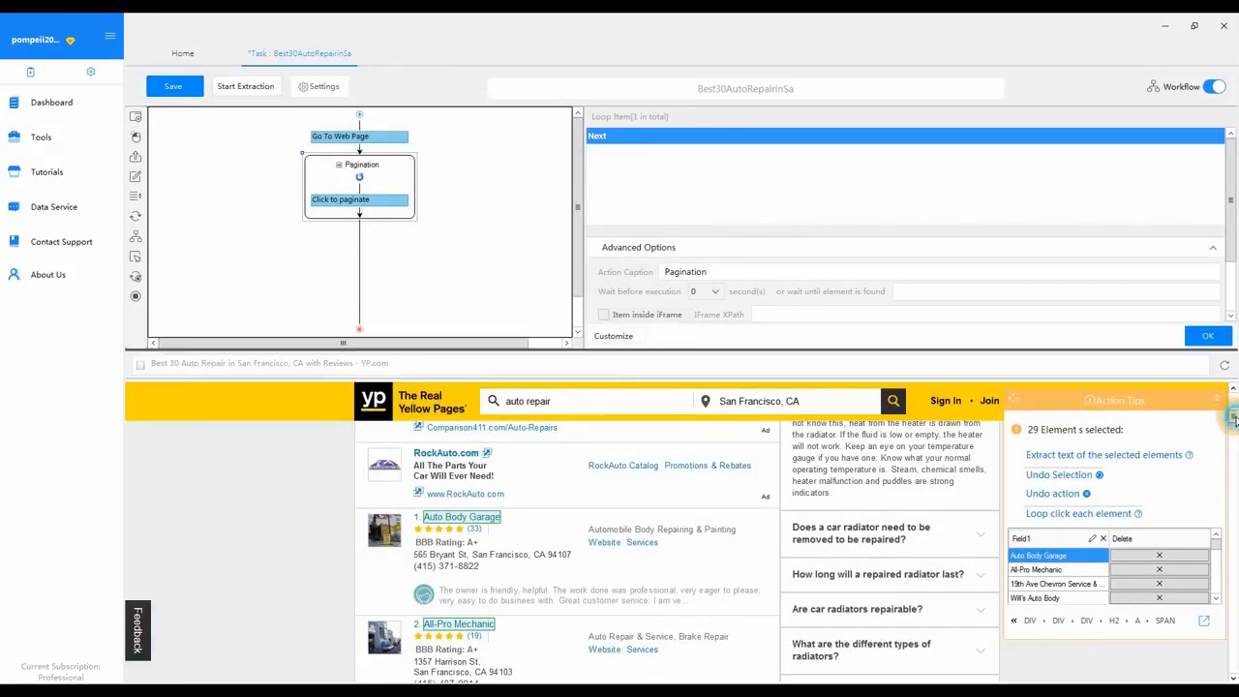
{"action": "mouse_move", "coordinate": [1233, 414]}
{"action": "left_mouse_down"}
{"action": "mouse_move", "coordinate": [1235, 559]}
{"action": "mouse_move", "coordinate": [1235, 416]}
{"action": "left_mouse_up"}
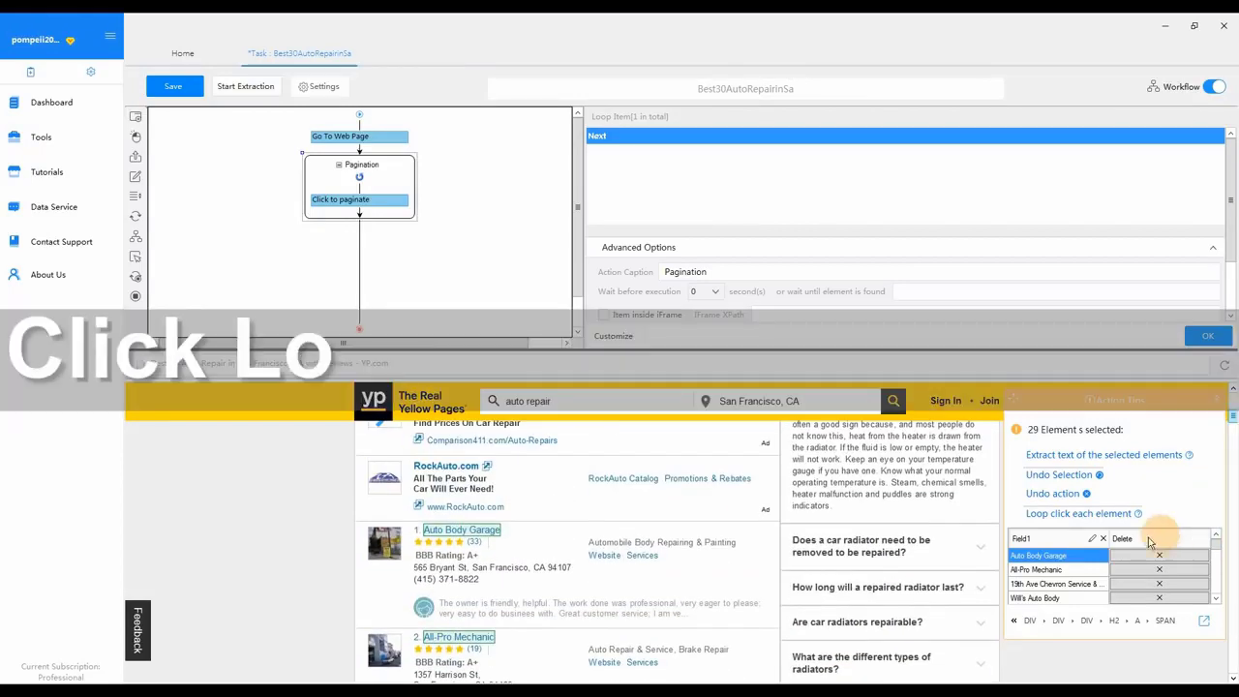
{"action": "left_click", "coordinate": [1071, 515]}
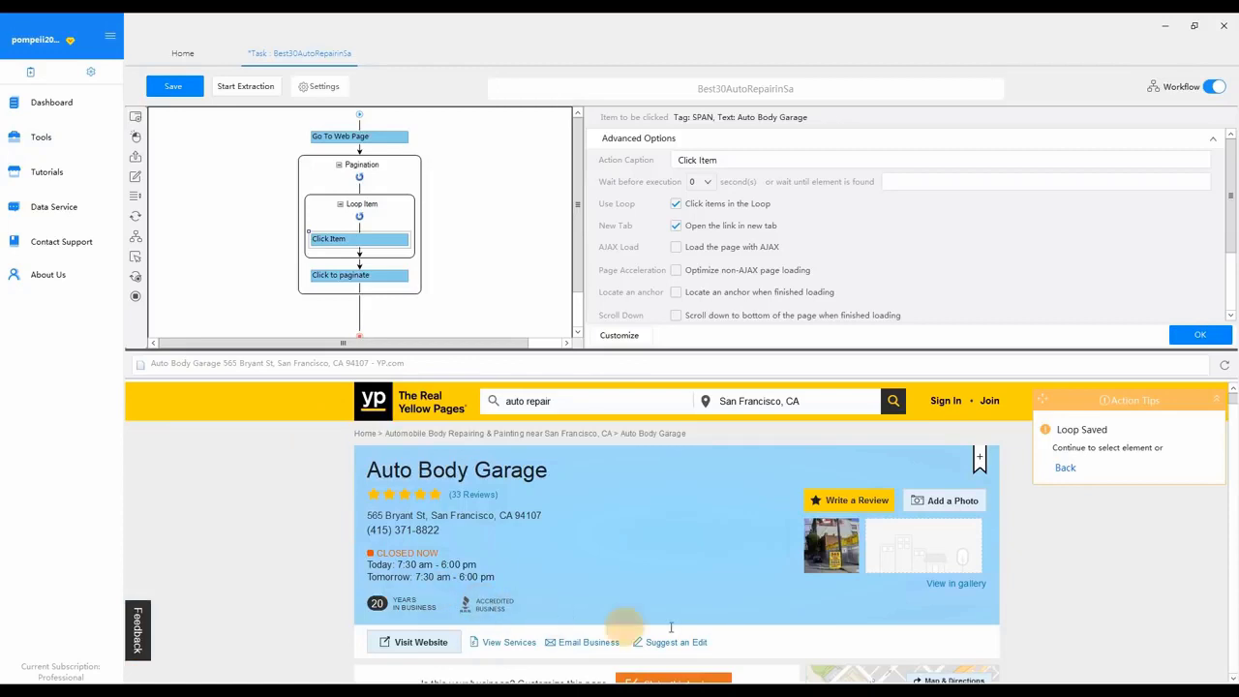
Extract the business name, street address and phone number from the Auto Body Garage detail page
{"action": "left_click", "coordinate": [436, 470]}
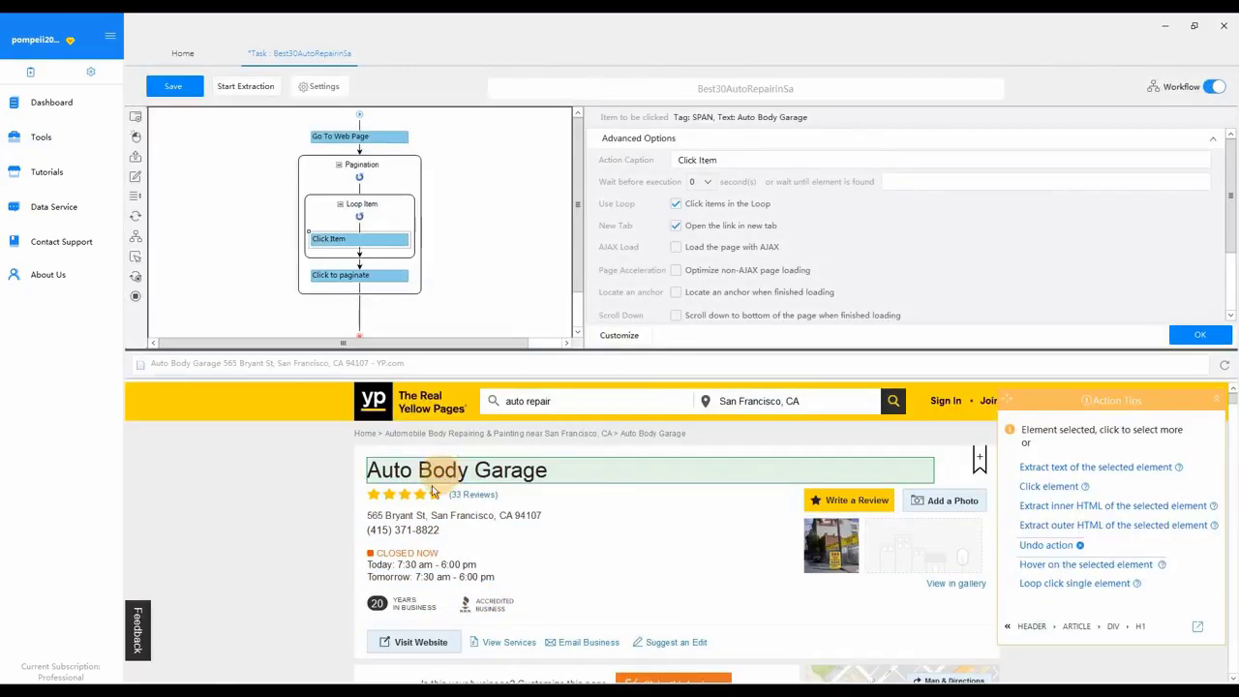
{"action": "left_click", "coordinate": [547, 515]}
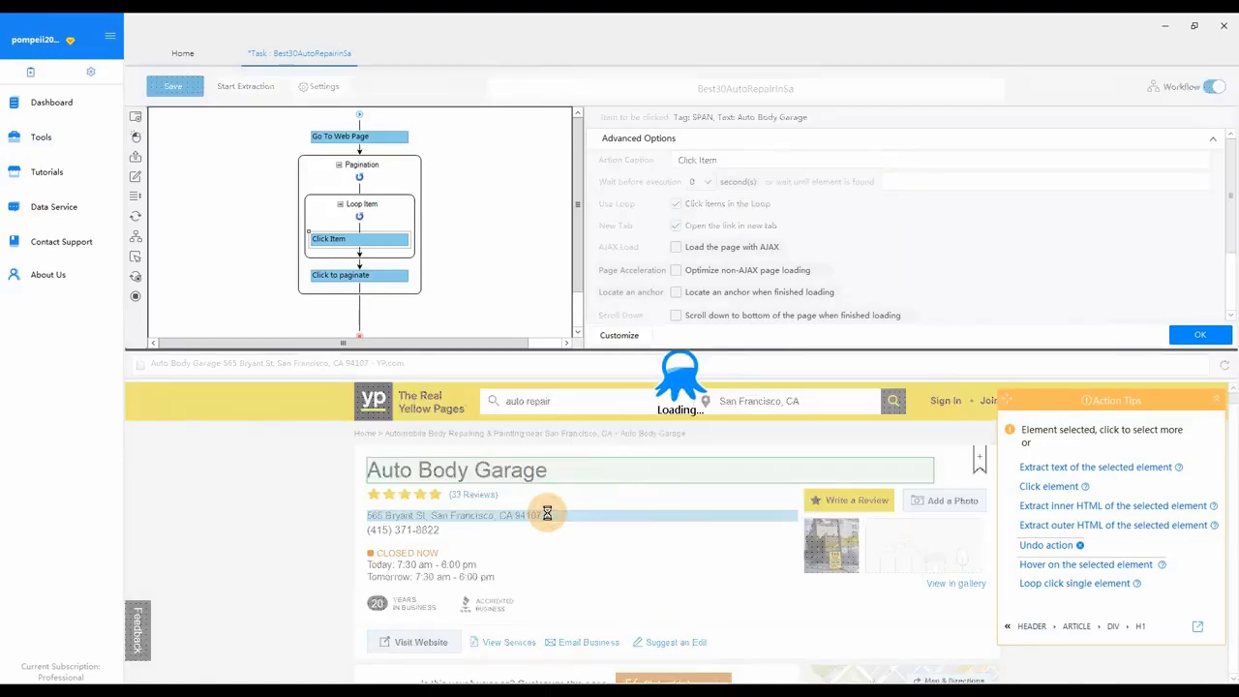
{"action": "left_click", "coordinate": [436, 530]}
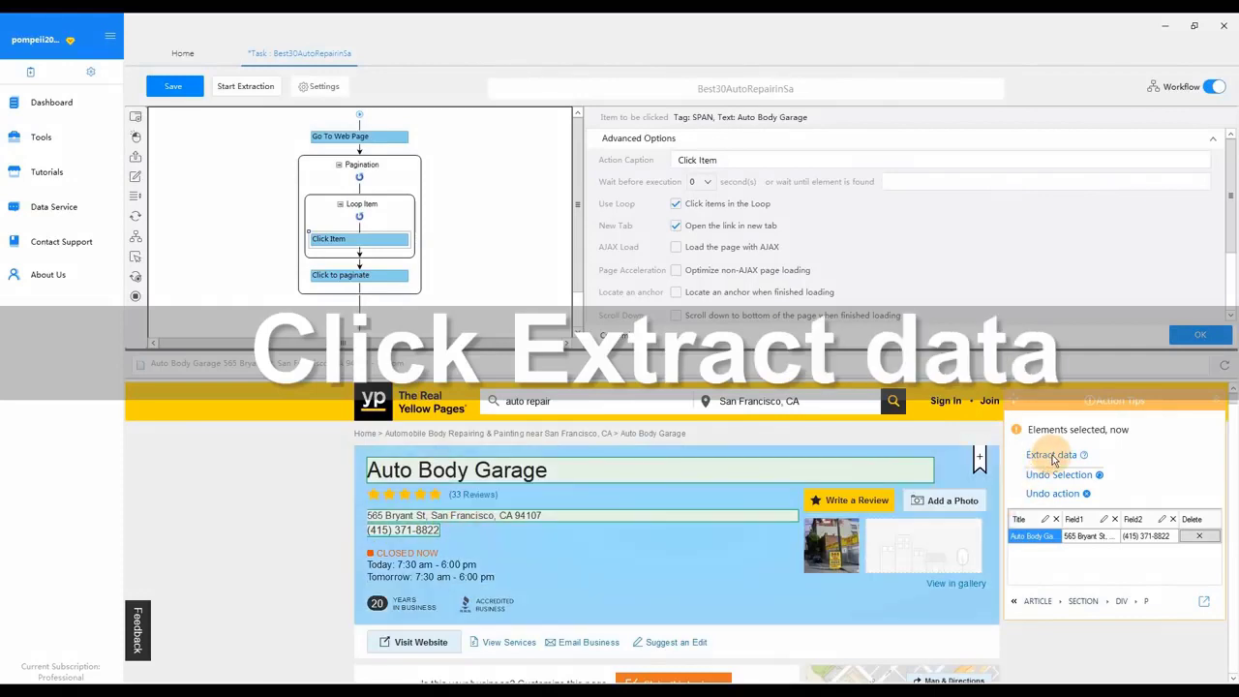
{"action": "left_click", "coordinate": [1053, 457]}
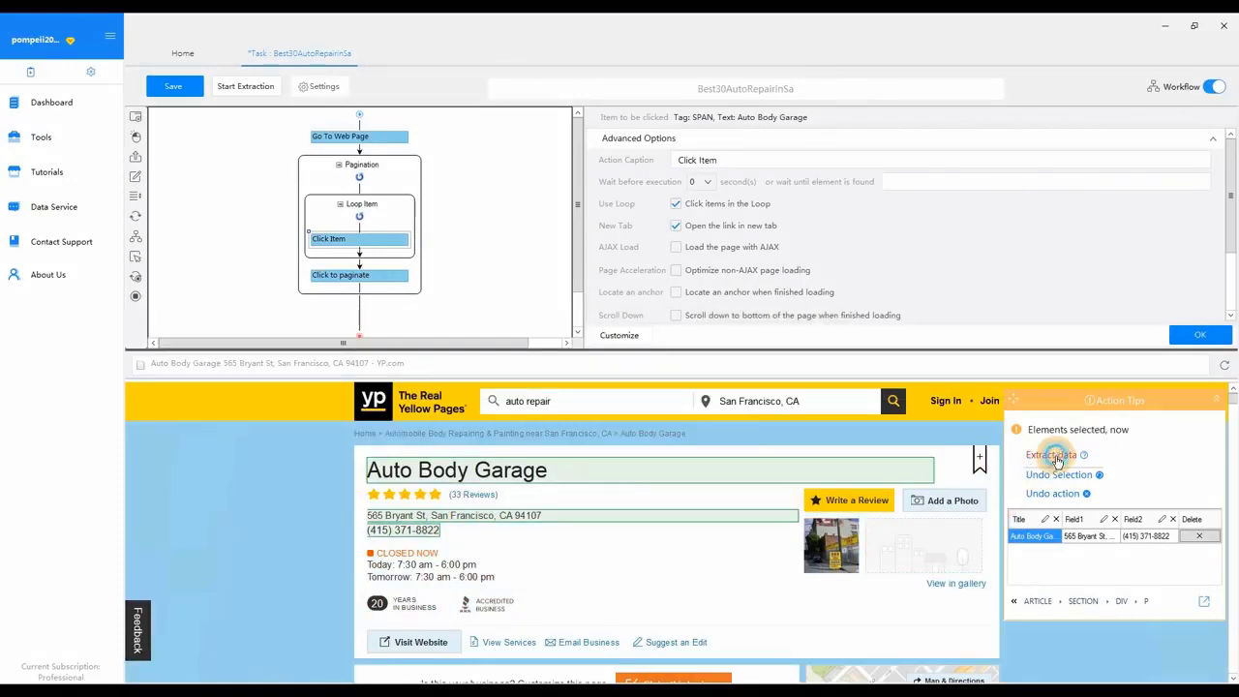
Add the Visit Website link's URL and the URL of the first business photo as extracted fields
{"action": "left_click", "coordinate": [419, 645]}
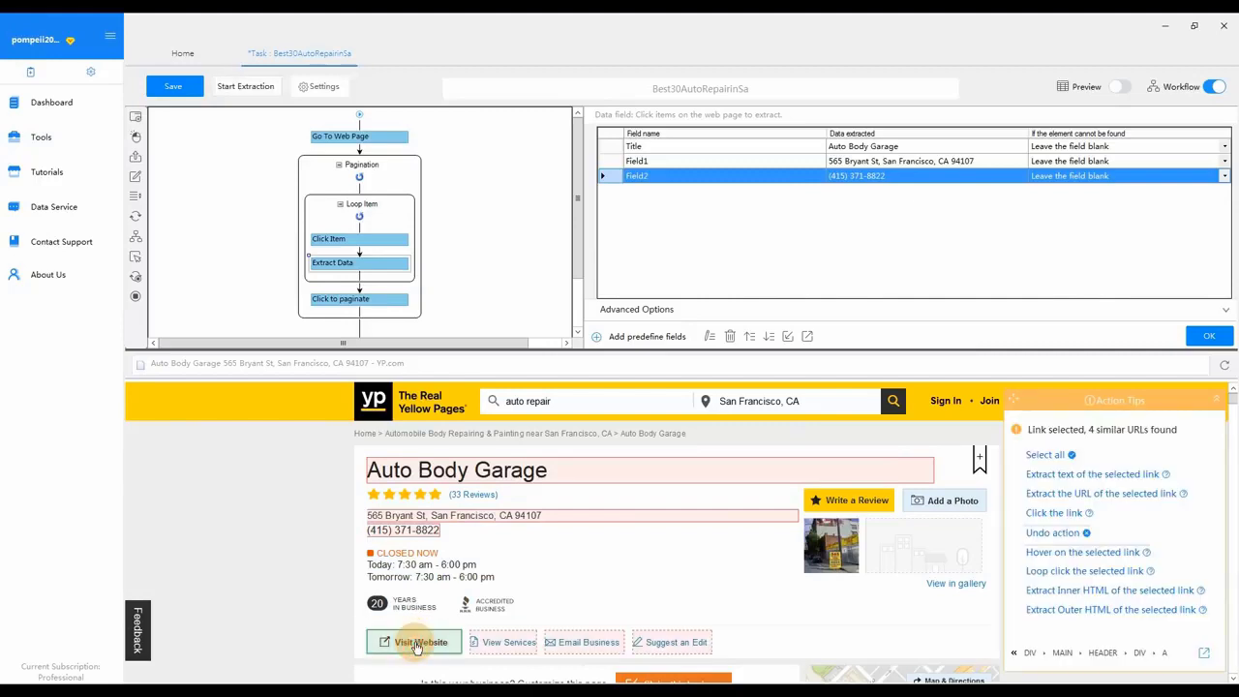
{"action": "left_click", "coordinate": [1087, 495]}
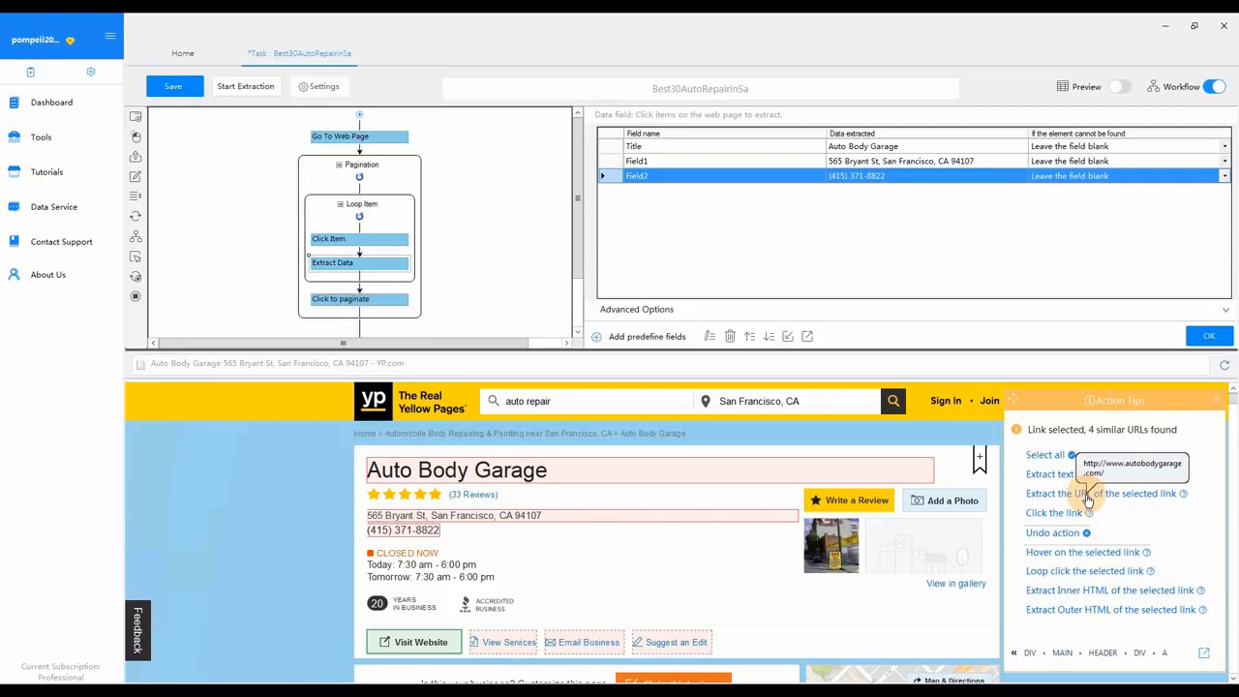
{"action": "left_click", "coordinate": [1086, 495]}
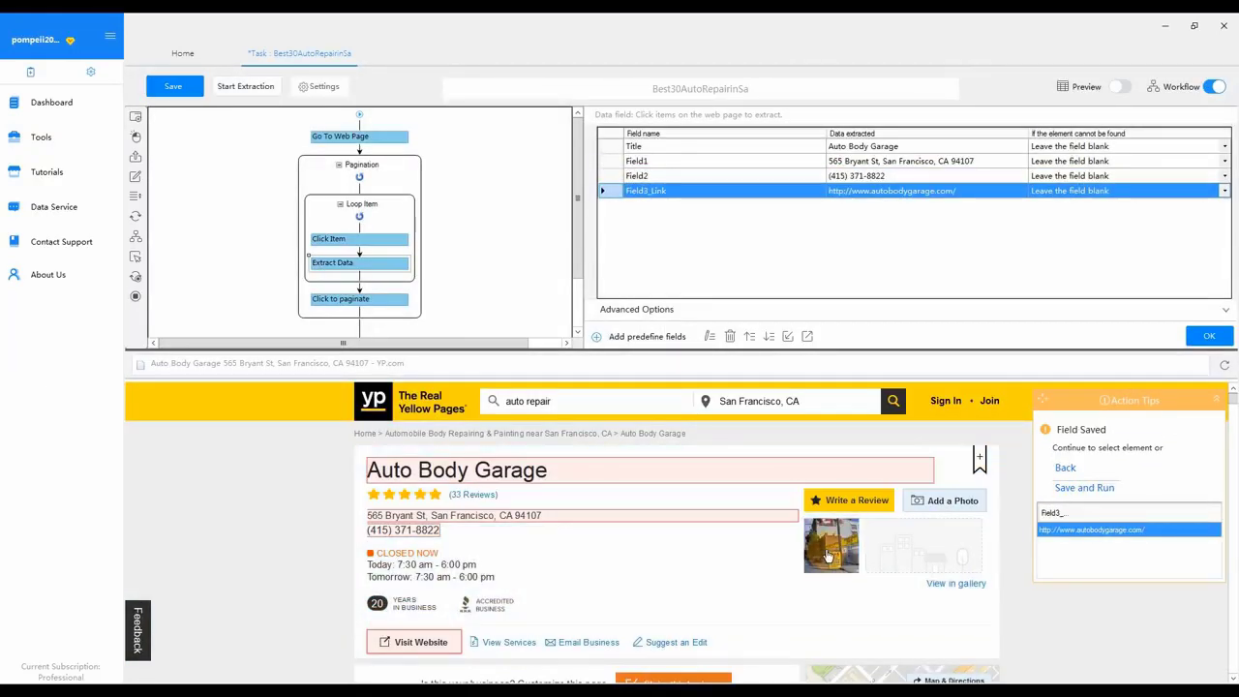
{"action": "left_click", "coordinate": [828, 555]}
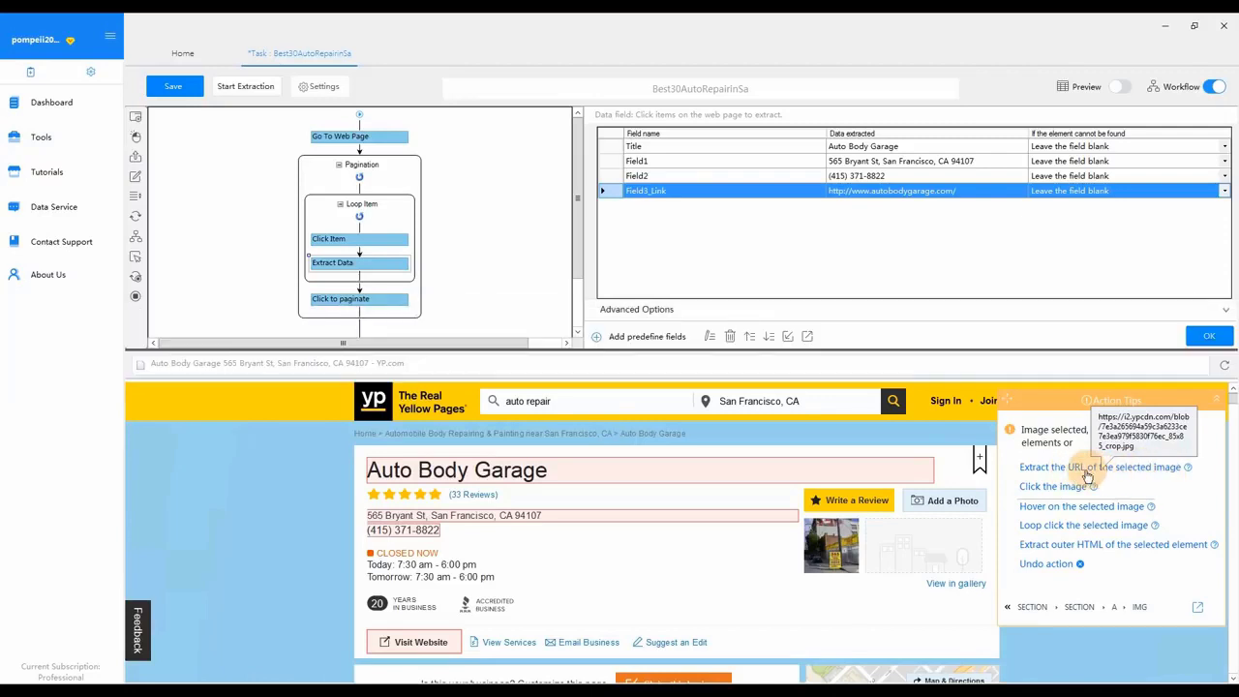
{"action": "left_click", "coordinate": [1086, 469]}
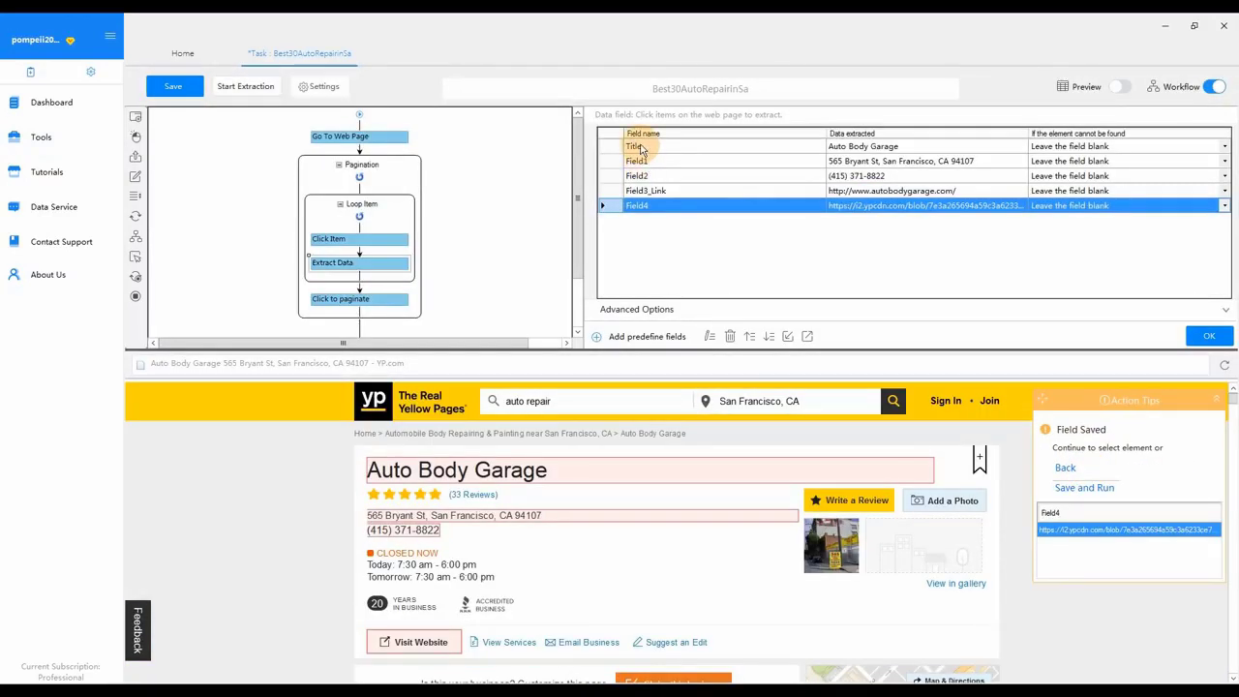
Rename the four generic data fields as Address, Phone, website_Link and Img_Src, and apply the field settings
{"action": "left_click", "coordinate": [639, 161]}
{"action": "left_click", "coordinate": [659, 211]}
{"action": "left_click", "coordinate": [639, 175]}
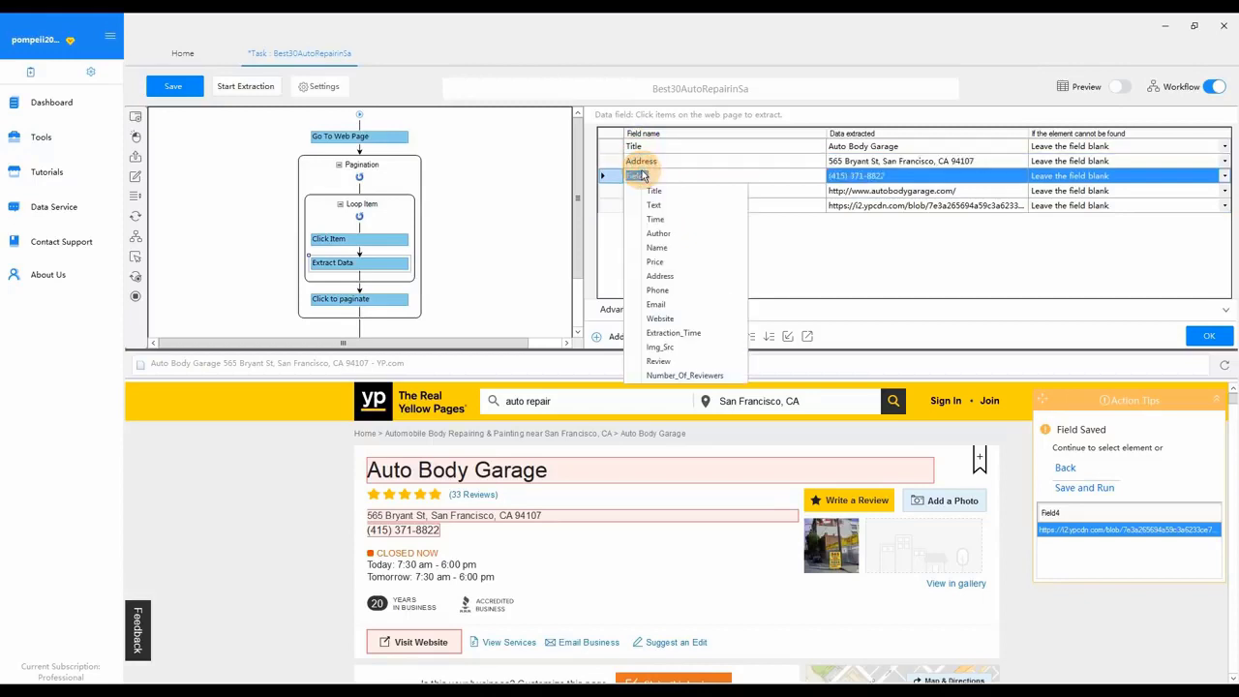
{"action": "left_click", "coordinate": [660, 287]}
{"action": "left_click", "coordinate": [650, 191]}
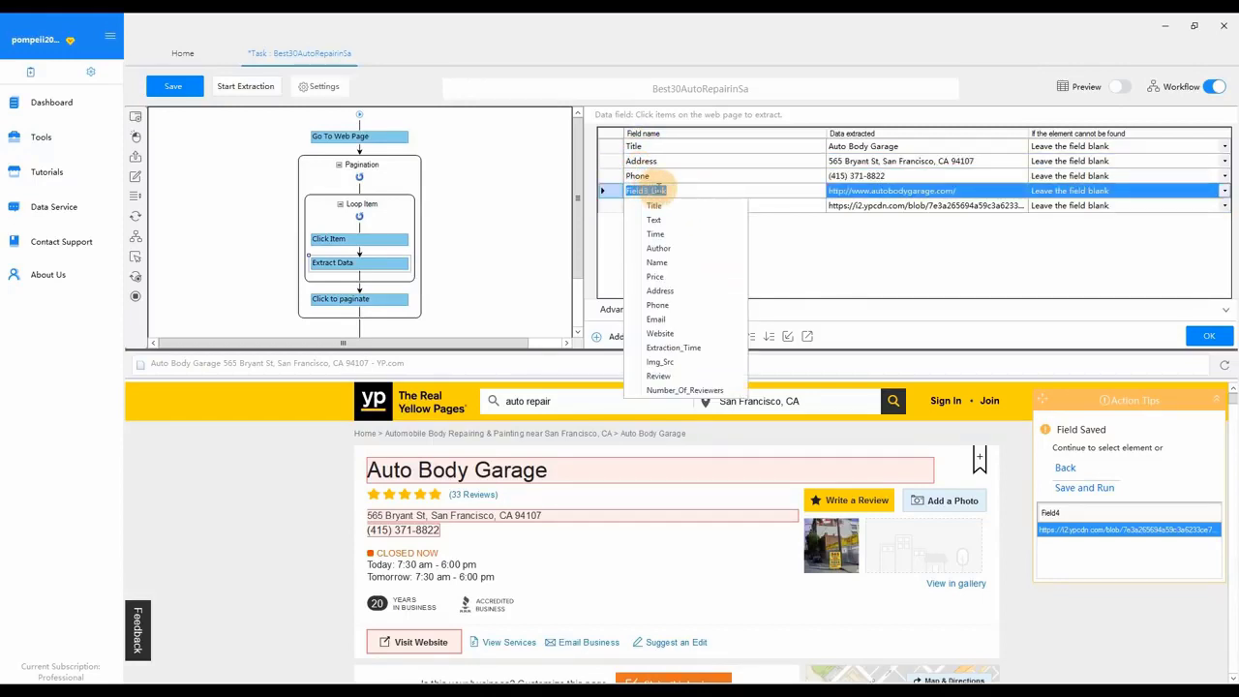
{"action": "type", "text": "Linkwebsite_"}
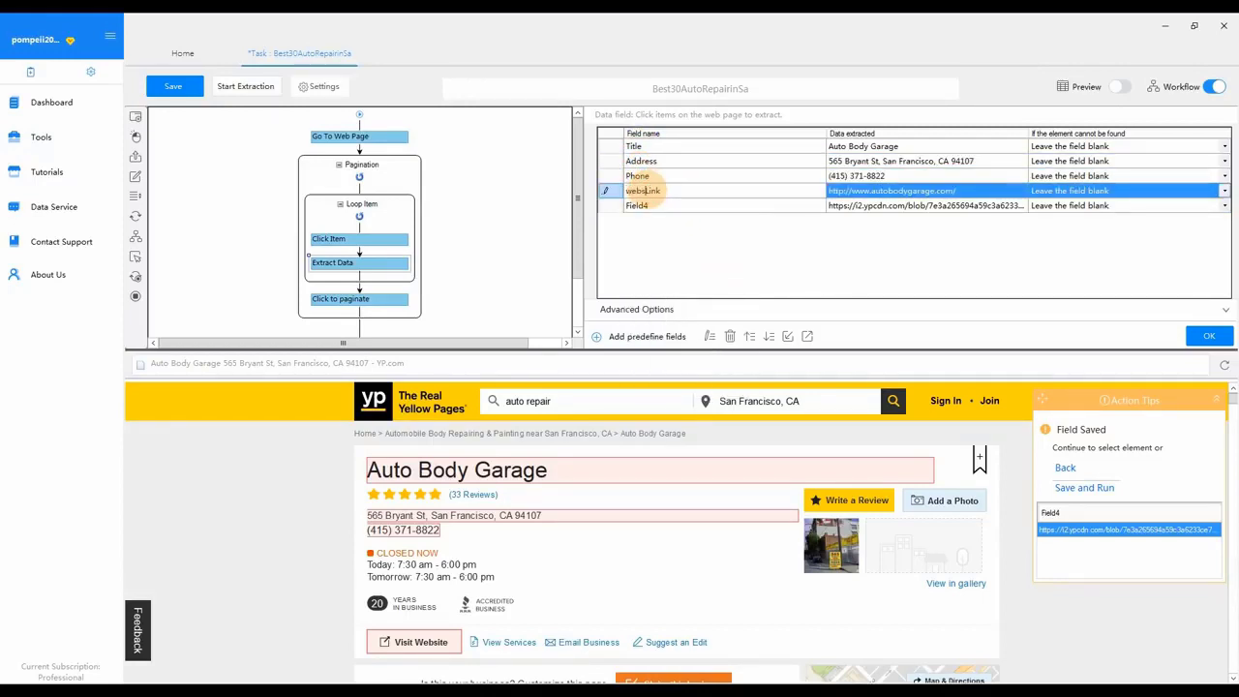
{"action": "left_click", "coordinate": [647, 205]}
{"action": "left_click", "coordinate": [664, 377]}
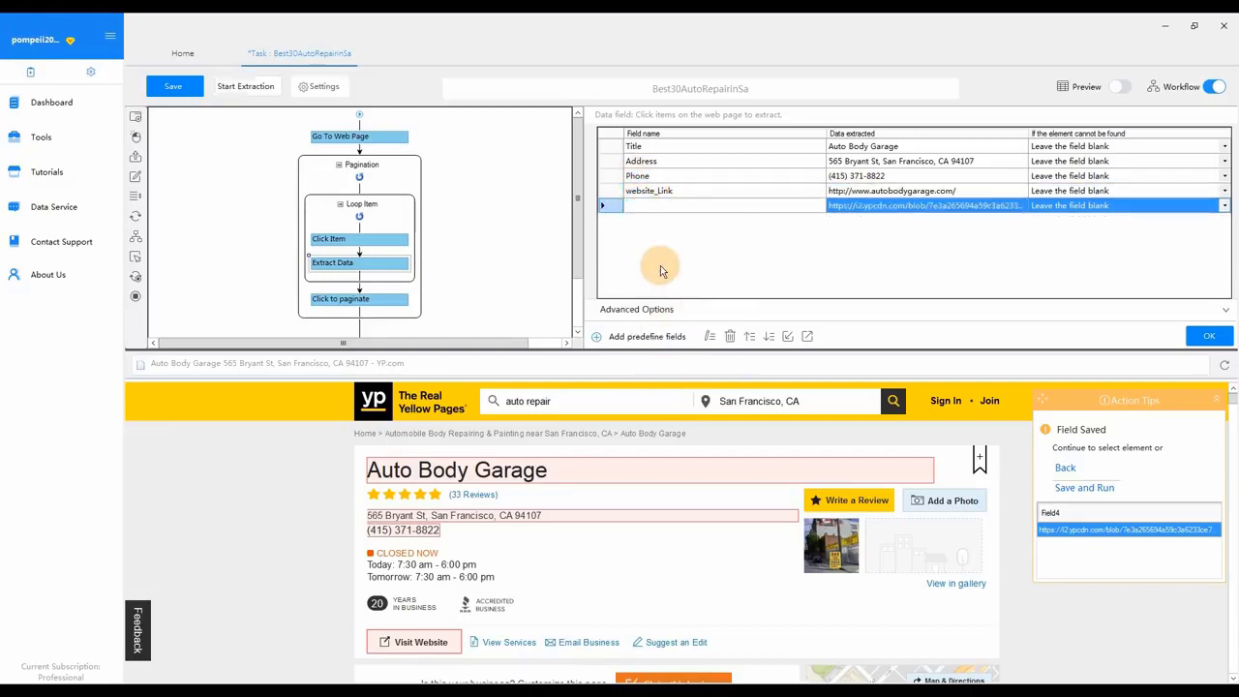
{"action": "left_click", "coordinate": [1200, 337]}
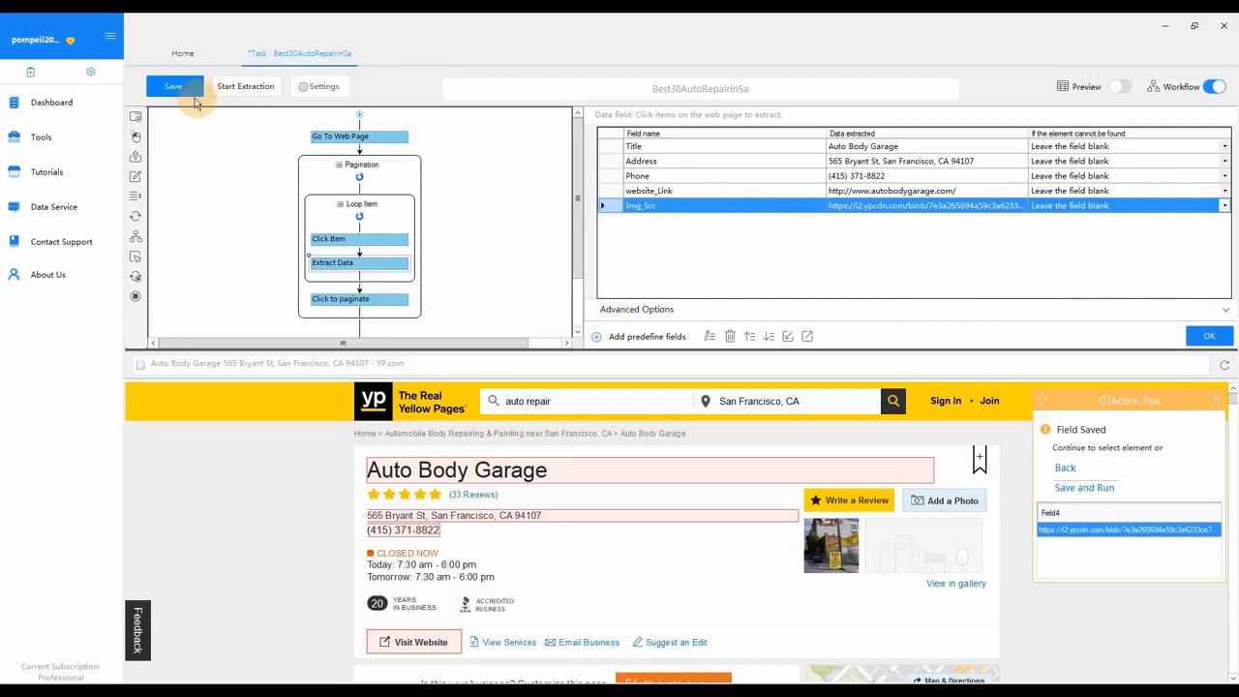
Save the task and open the run options for starting the extraction
{"action": "left_click", "coordinate": [173, 88]}
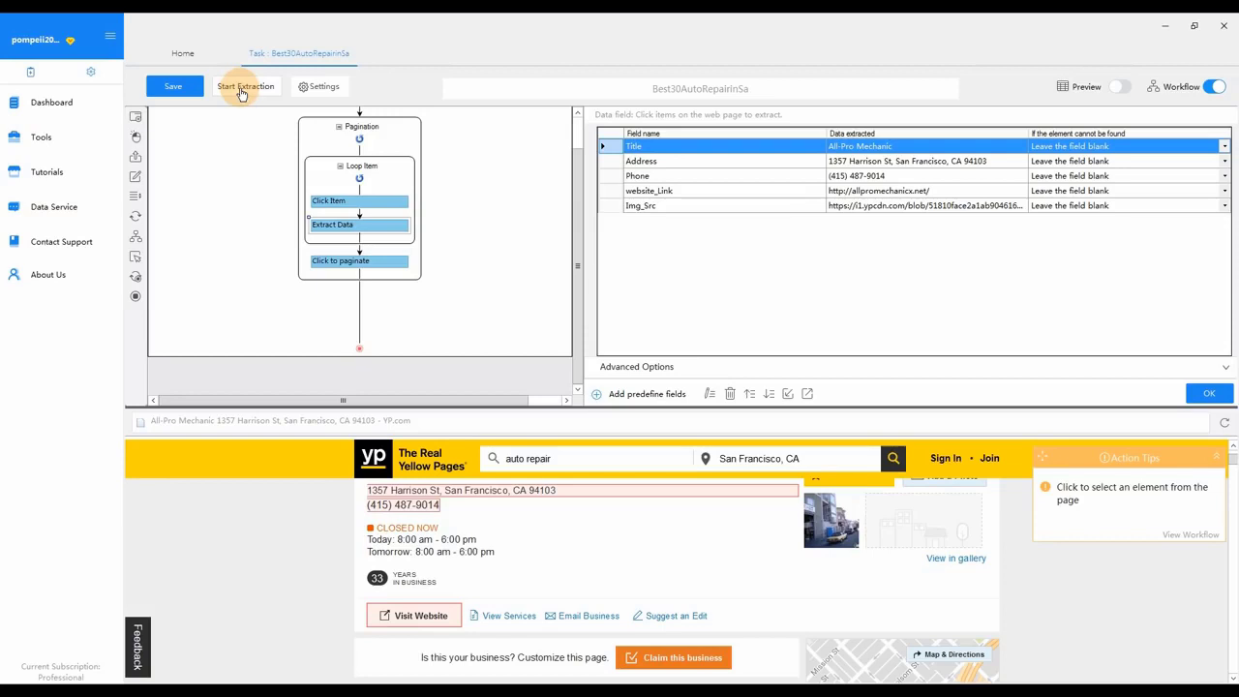
{"action": "left_click", "coordinate": [242, 89]}
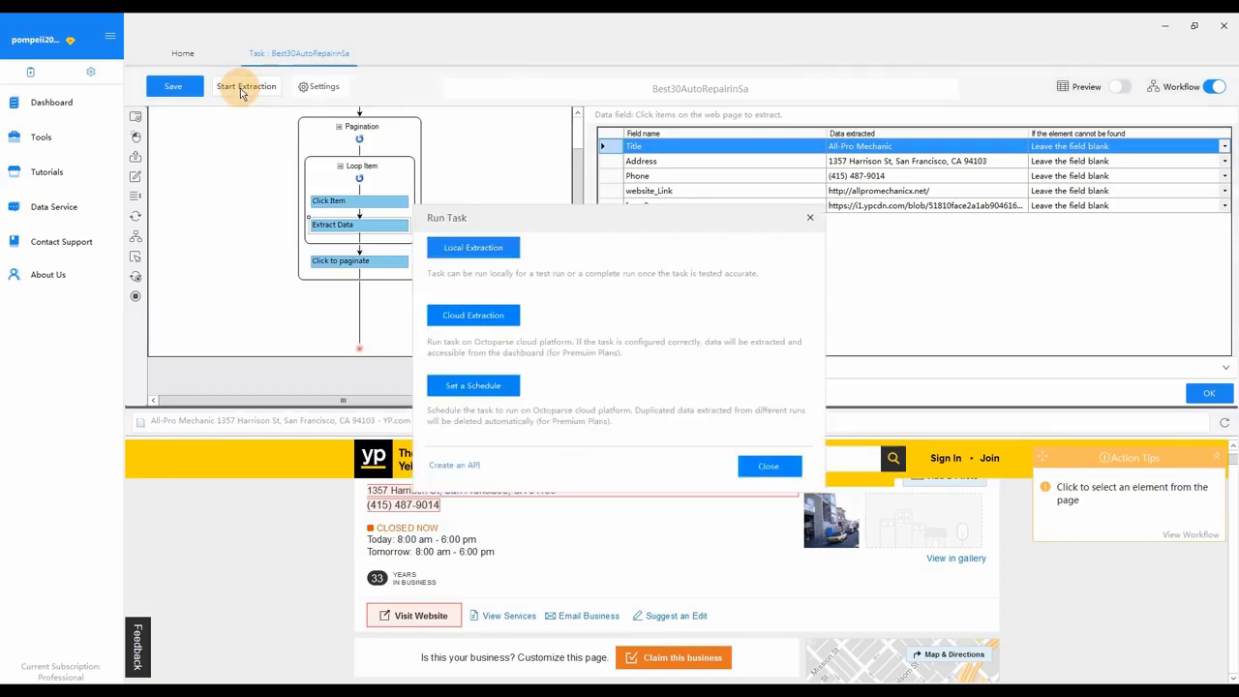